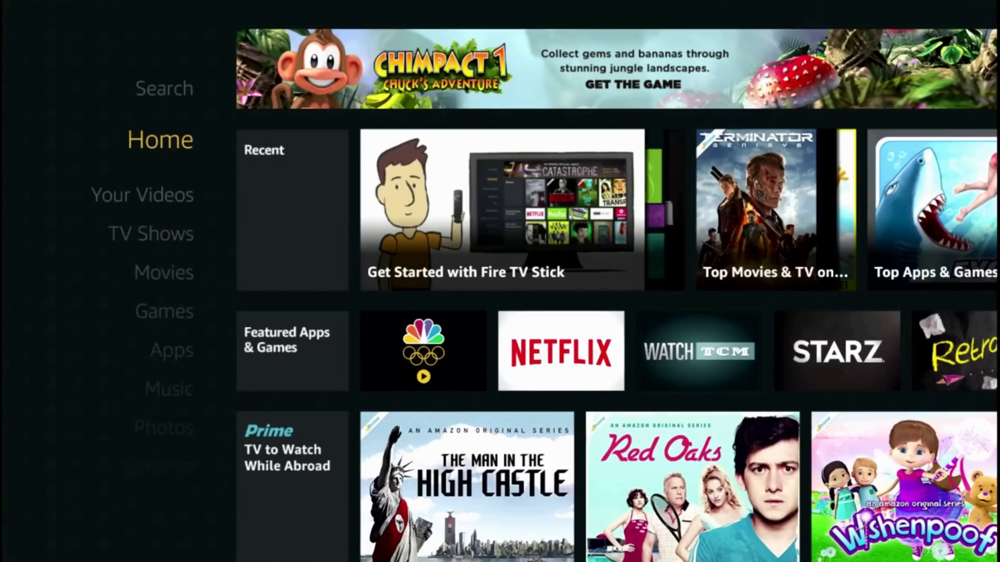
- Move down the Fire TV main menu toward Photos
{"action": "key", "text": "Down"}
{"action": "key", "text": "Down"}
{"action": "key", "text": "Down"}
{"action": "key", "text": "Down"}
{"action": "key", "text": "Down"}
{"action": "key", "text": "Down"}
{"action": "key", "text": "Down"}
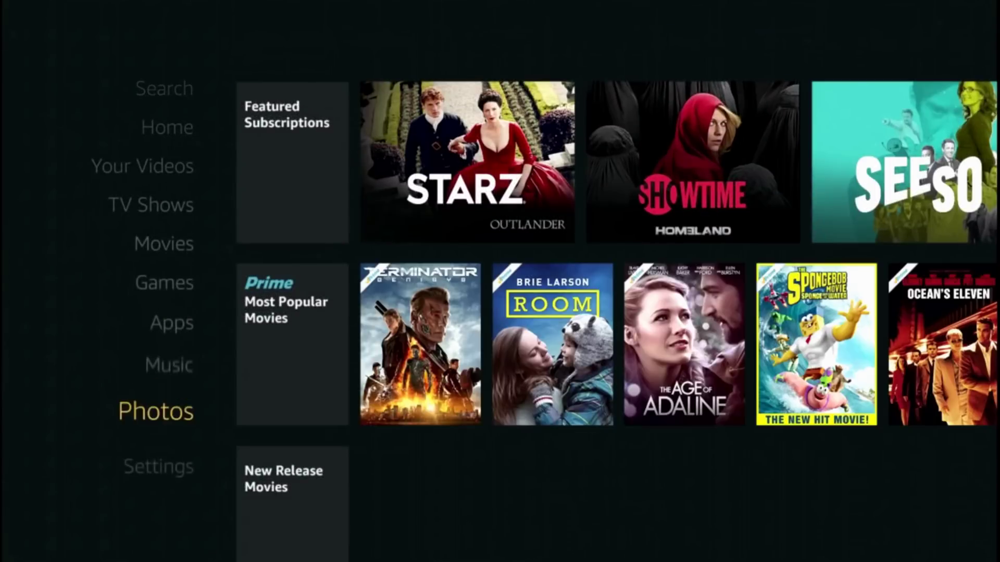
- Open Settings > System > Developer Options to check that ADB debugging and Unknown Sources are ON
{"action": "key", "text": "Down"}
{"action": "key", "text": "Right"}
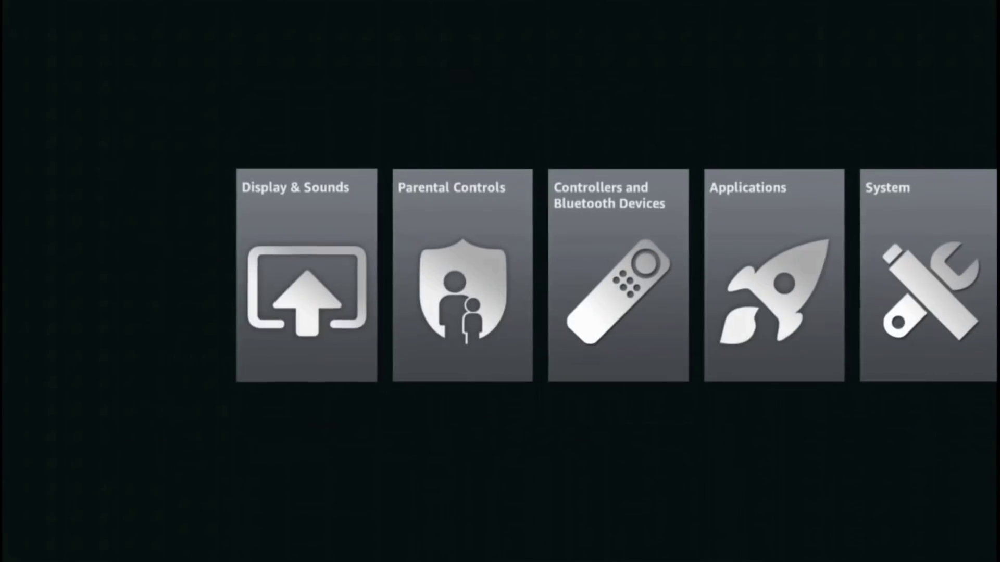
{"action": "key", "text": "Right"}
{"action": "key", "text": "Right"}
{"action": "key", "text": "Right"}
{"action": "key", "text": "Right"}
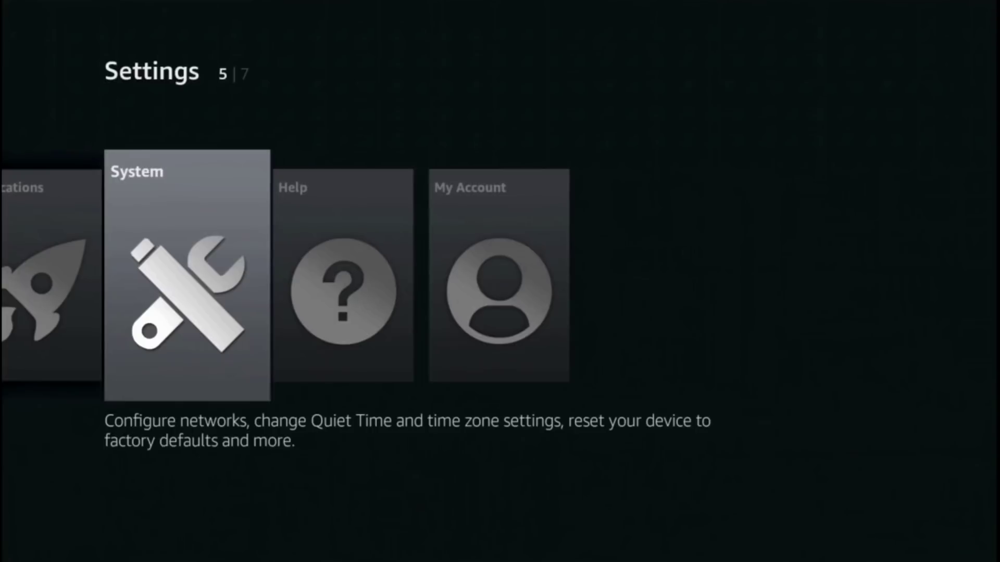
{"action": "key", "text": "Return"}
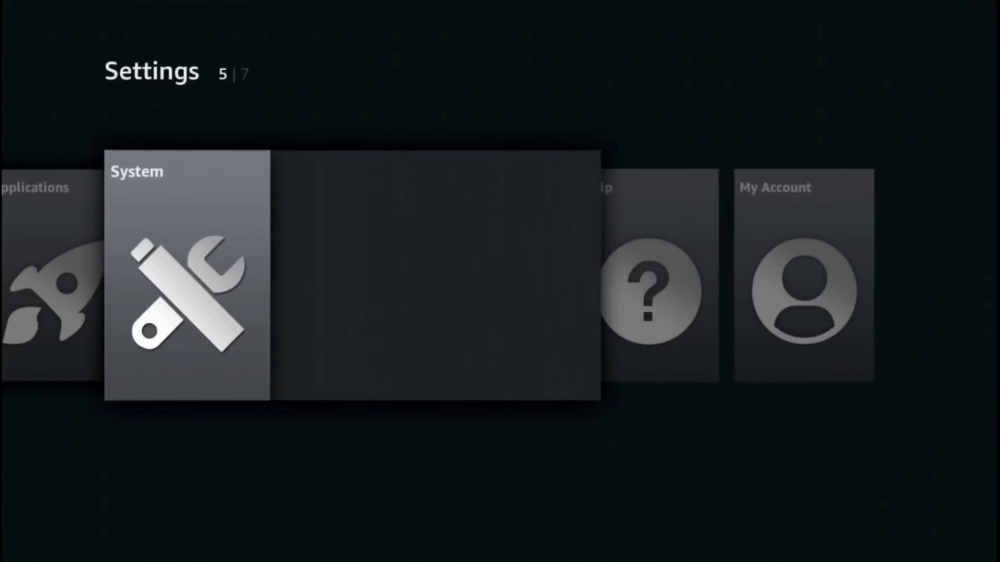
{"action": "key", "text": "Down"}
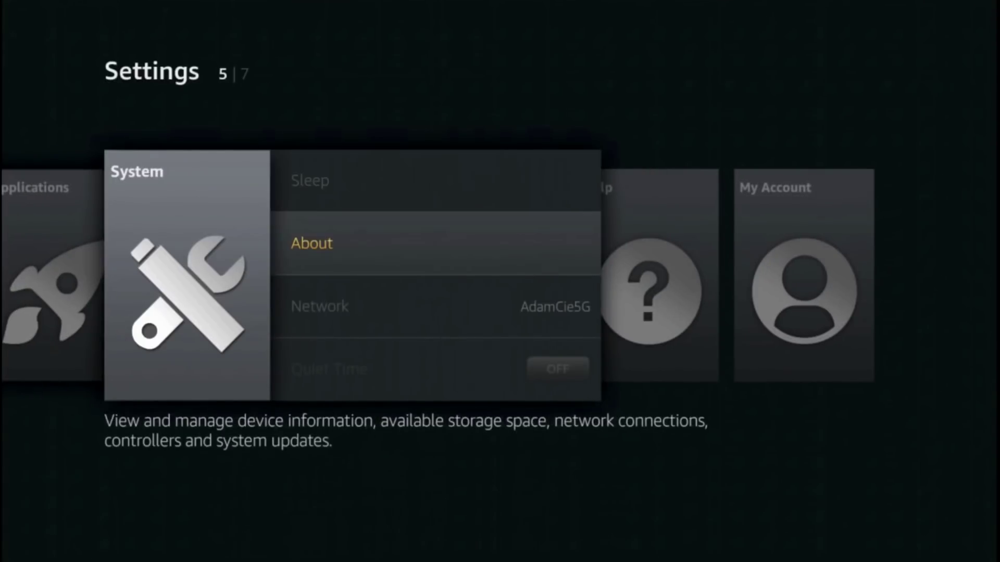
{"action": "key", "text": "Down"}
{"action": "key", "text": "Down"}
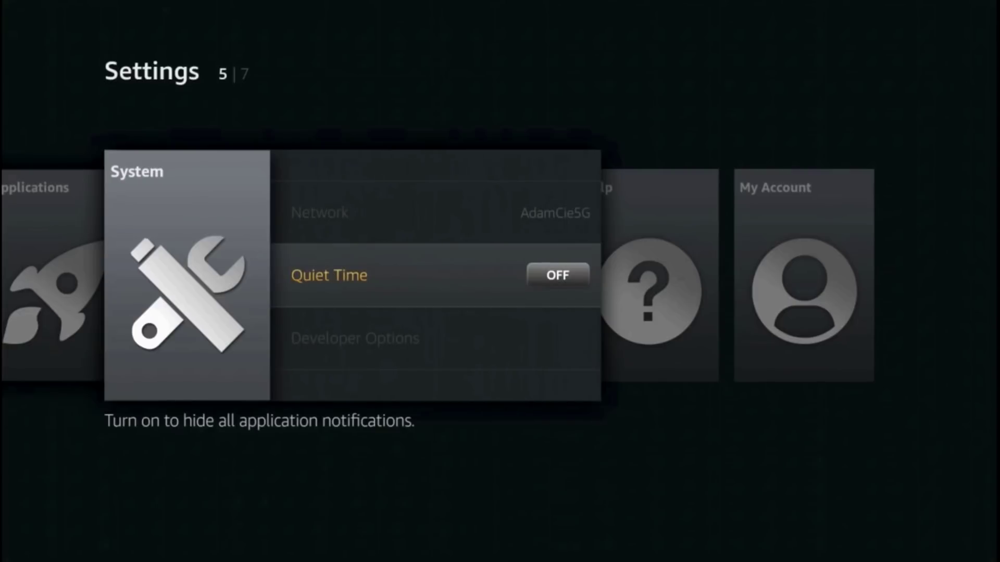
{"action": "key", "text": "Down"}
{"action": "key", "text": "Return"}
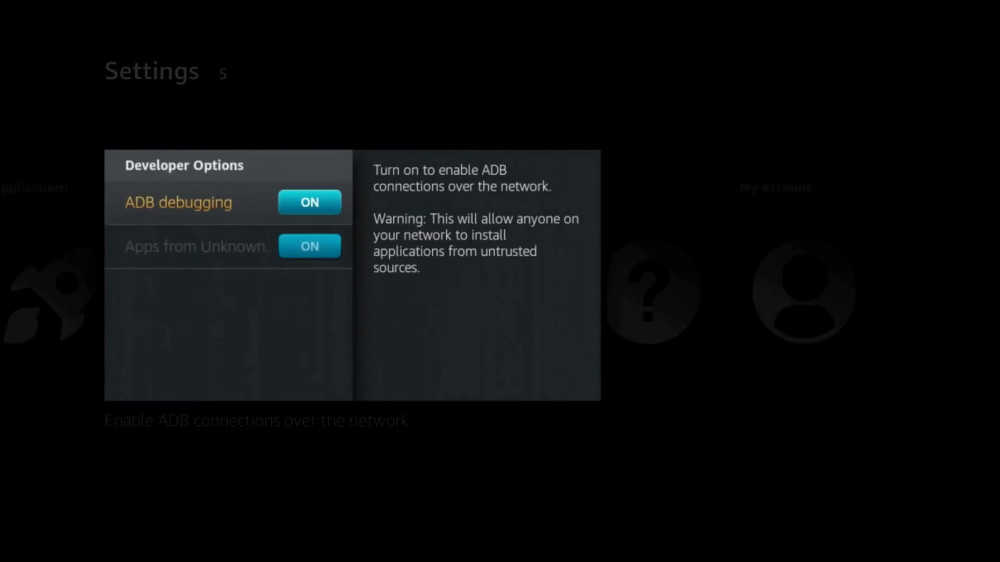
{"action": "key", "text": "Down"}
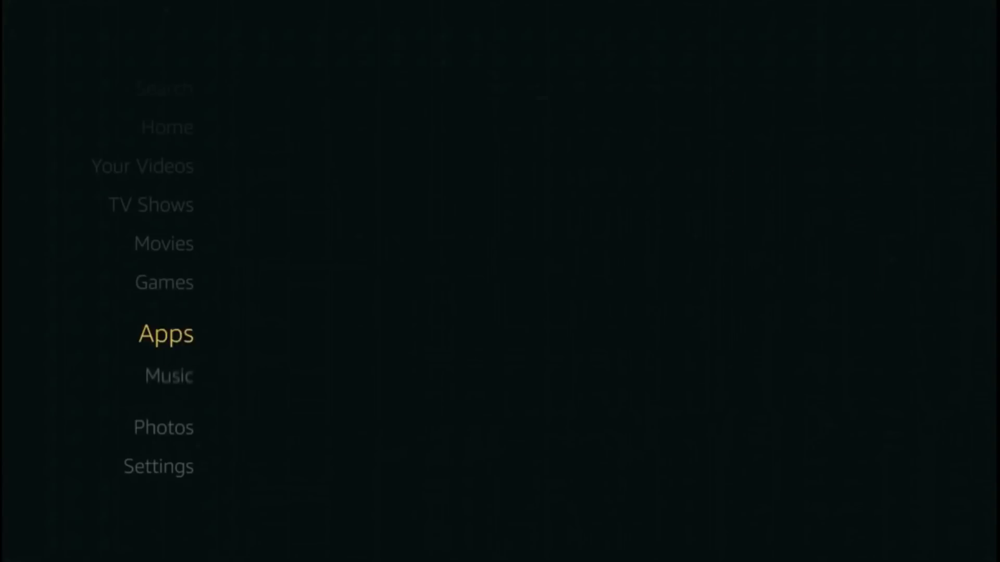
- Enter 'Es File' in Fire TV search with the on-screen keyboard
{"action": "key", "text": "Up"}
{"action": "key", "text": "Up"}
{"action": "key", "text": "Up"}
{"action": "key", "text": "Up"}
{"action": "key", "text": "Up"}
{"action": "key", "text": "Up"}
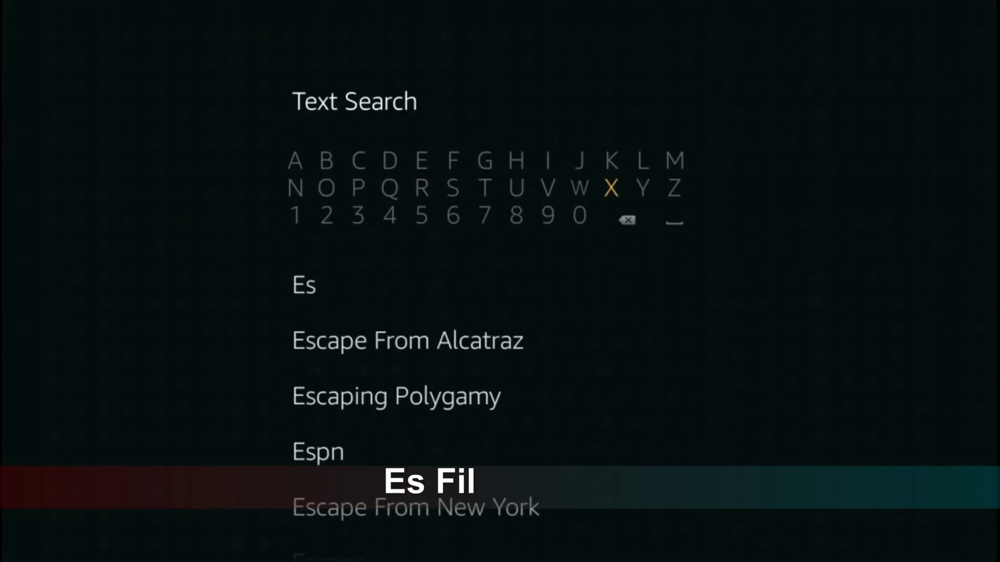
{"action": "key", "text": "Down"}
{"action": "key", "text": "Right"}
{"action": "key", "text": "Up"}
{"action": "key", "text": "Left"}
{"action": "key", "text": "Left"}
{"action": "key", "text": "Left"}
{"action": "key", "text": "Left"}
{"action": "key", "text": "Left"}
{"action": "key", "text": "Left"}
{"action": "key", "text": "Left"}
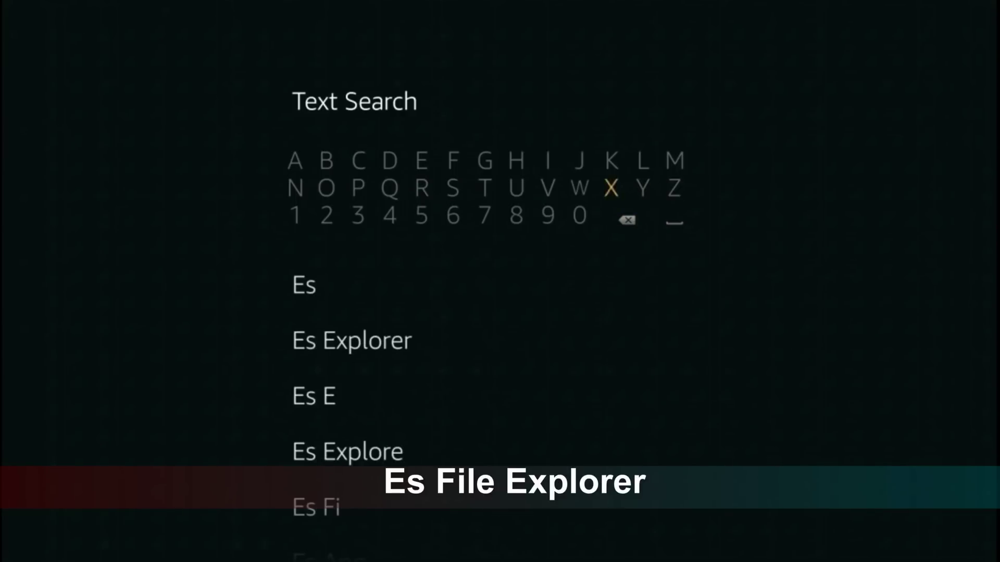
{"action": "key", "text": "Up"}
{"action": "key", "text": "Return"}
{"action": "key", "text": "Right"}
{"action": "key", "text": "Right"}
{"action": "key", "text": "Right"}
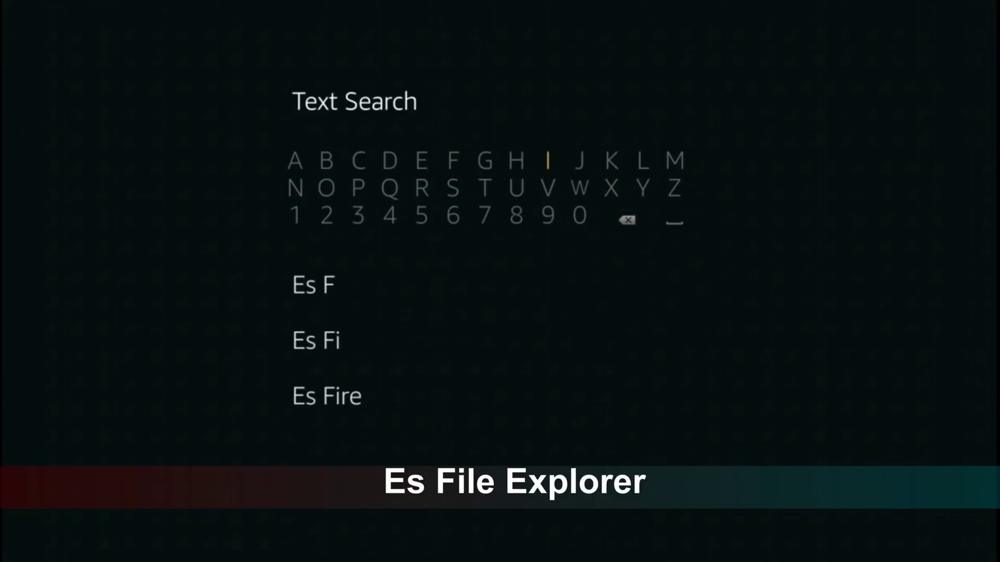
{"action": "key", "text": "Return"}
- Add a space and run the 'Es File' suggestion to reach ES File Explorer
{"action": "key", "text": "Right"}
{"action": "key", "text": "Right"}
{"action": "key", "text": "Right"}
{"action": "key", "text": "Return"}
{"action": "key", "text": "Left"}
{"action": "key", "text": "Left"}
{"action": "key", "text": "Left"}
{"action": "key", "text": "Left"}
{"action": "key", "text": "Left"}
{"action": "key", "text": "Left"}
{"action": "key", "text": "Left"}
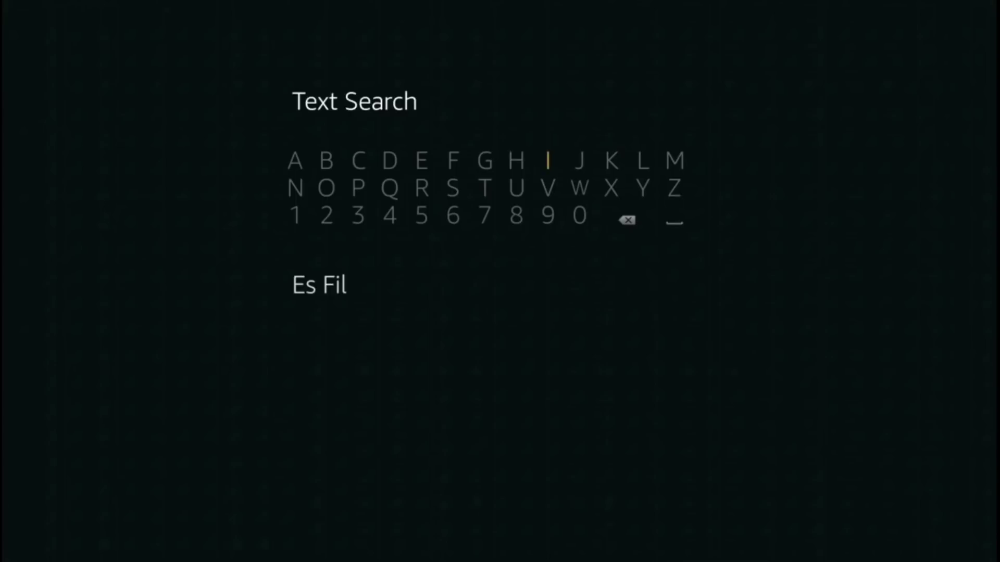
{"action": "key", "text": "Return"}
{"action": "key", "text": "Down"}
{"action": "key", "text": "Down"}
{"action": "key", "text": "Right"}
{"action": "key", "text": "Right"}
{"action": "key", "text": "Right"}
{"action": "key", "text": "Right"}
{"action": "key", "text": "Right"}
{"action": "key", "text": "Right"}
{"action": "key", "text": "Right"}
{"action": "key", "text": "Return"}
{"action": "key", "text": "Down"}
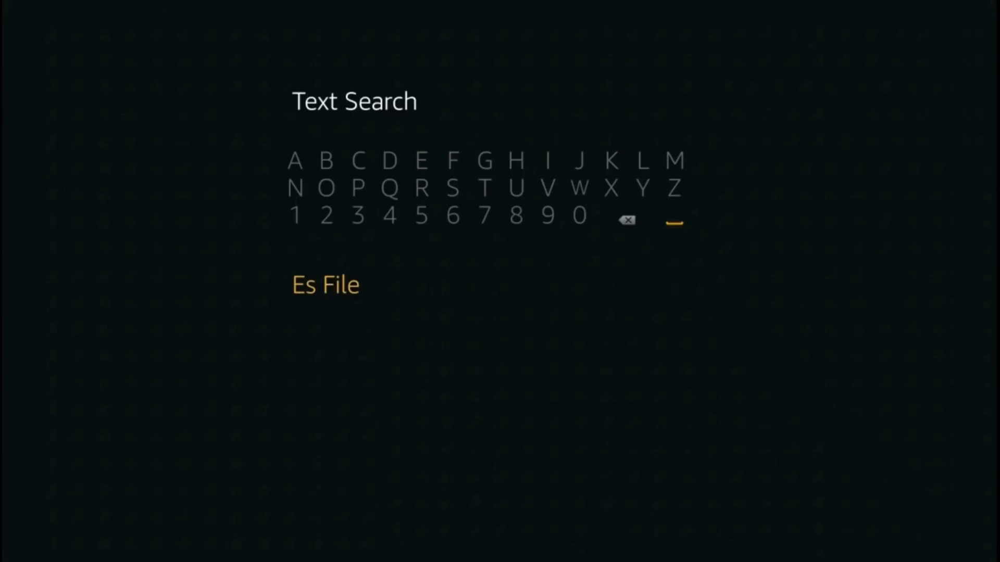
{"action": "key", "text": "Return"}
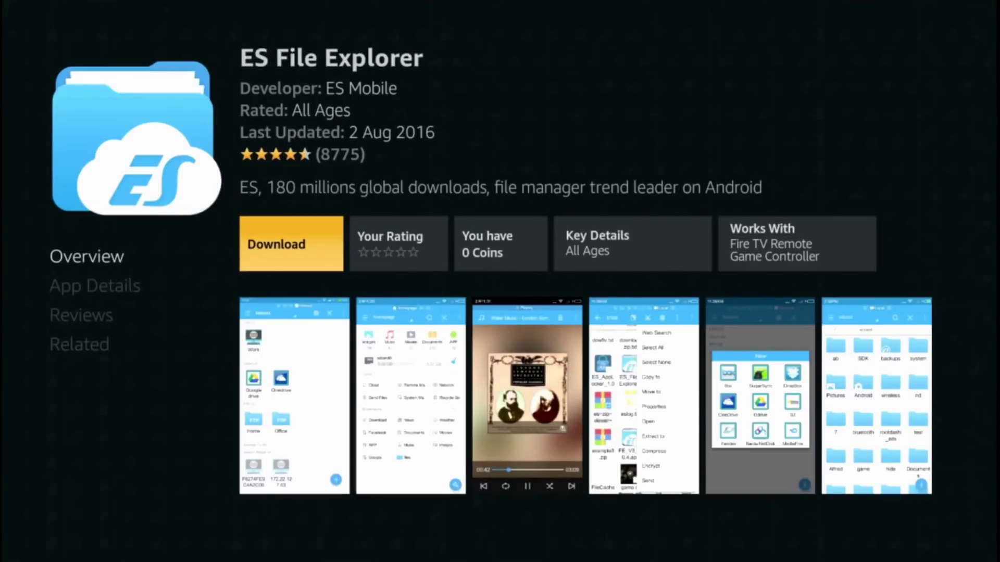
- Download and install ES File Explorer from its app page
{"action": "key", "text": "Return"}
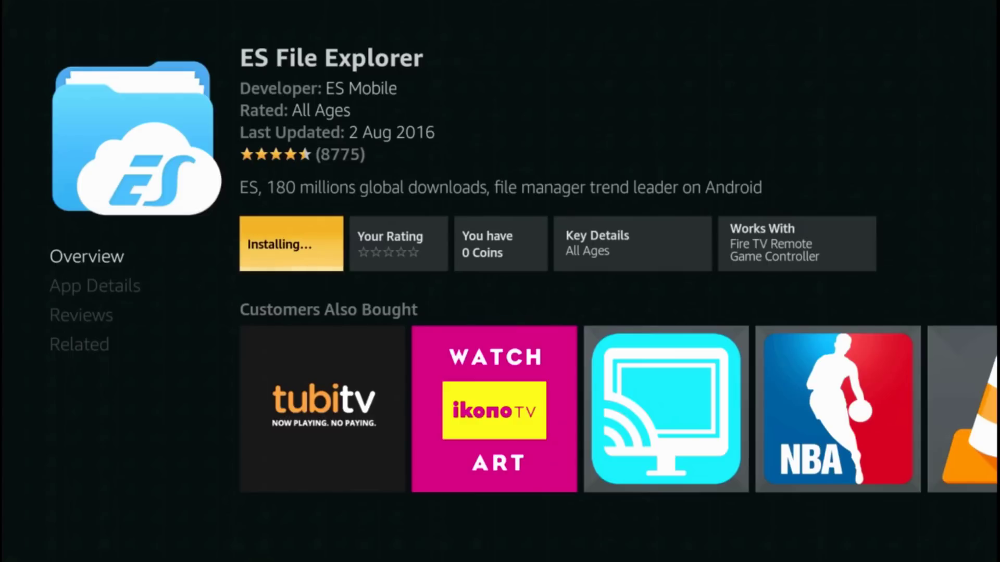
- Launch ES File Explorer and choose Favorite > Add in the side menu
{"action": "key", "text": "Return"}
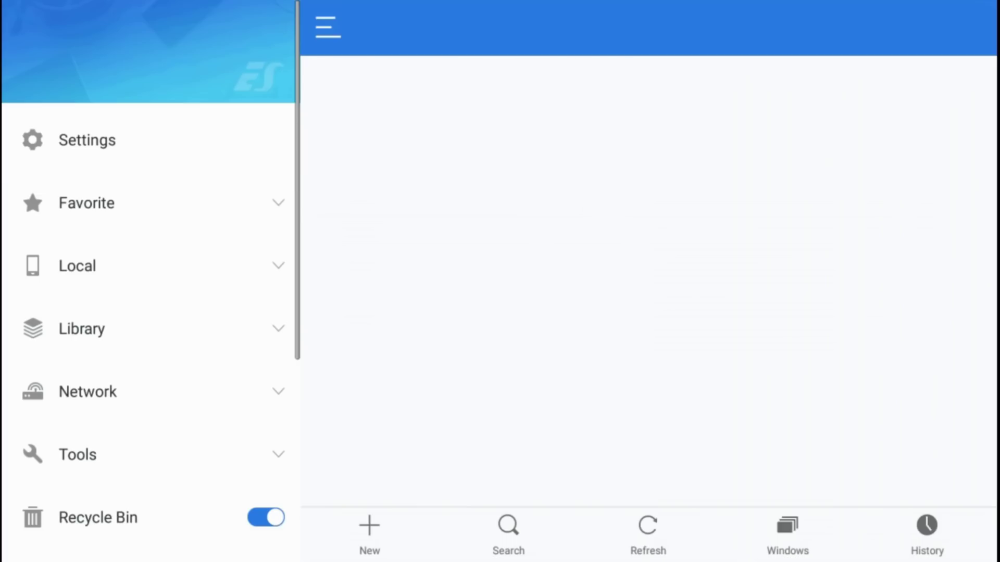
{"action": "key", "text": "Up"}
{"action": "key", "text": "Up"}
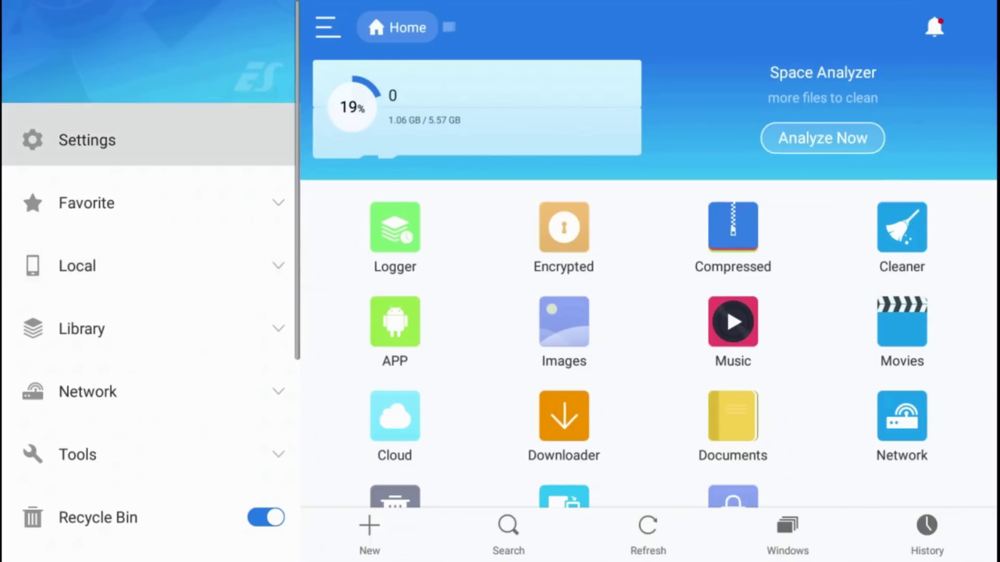
{"action": "key", "text": "Down"}
{"action": "key", "text": "Return"}
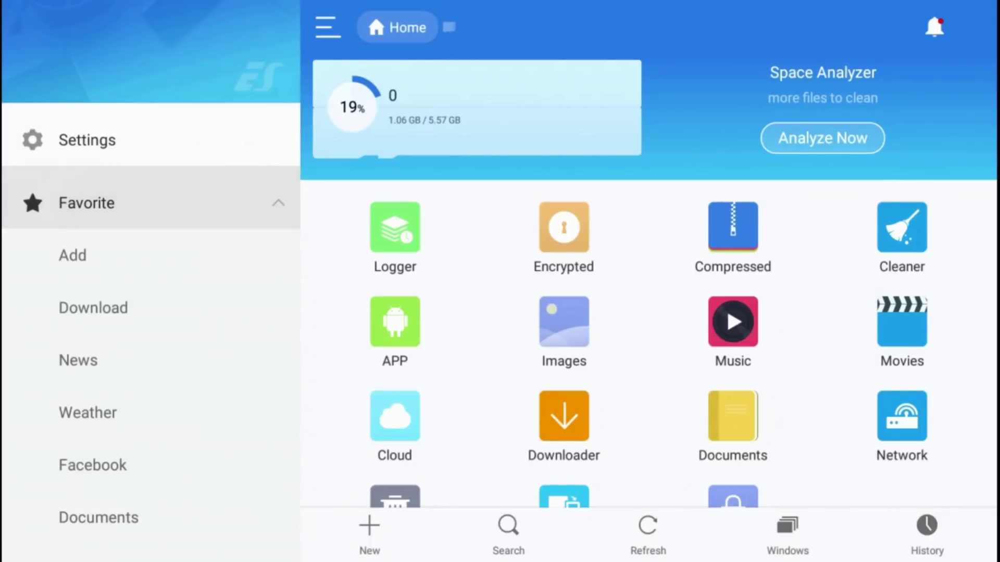
{"action": "key", "text": "Down"}
{"action": "key", "text": "Return"}
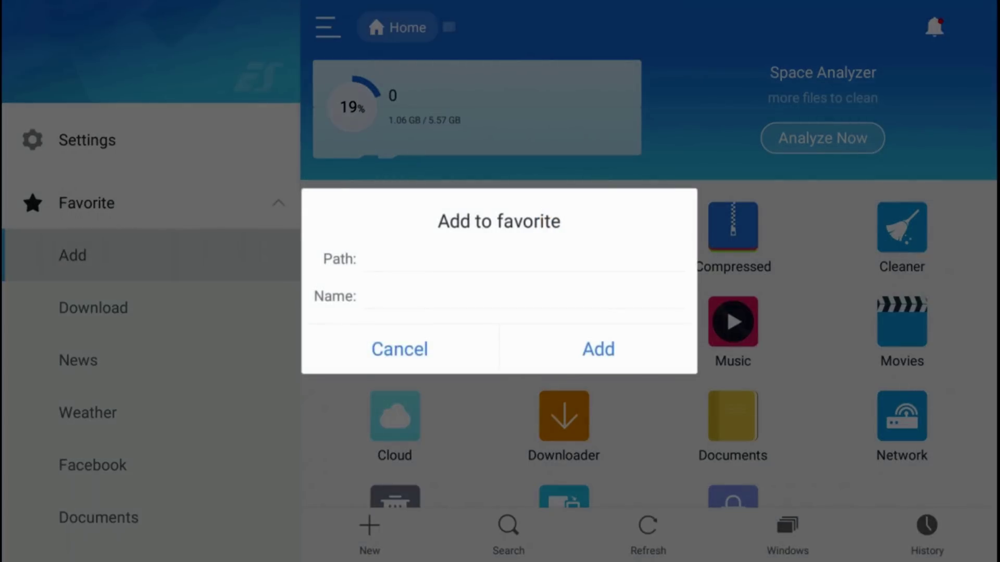
- Start the favorite's path by typing 'http' on the on-screen keyboard
{"action": "key", "text": "Return"}
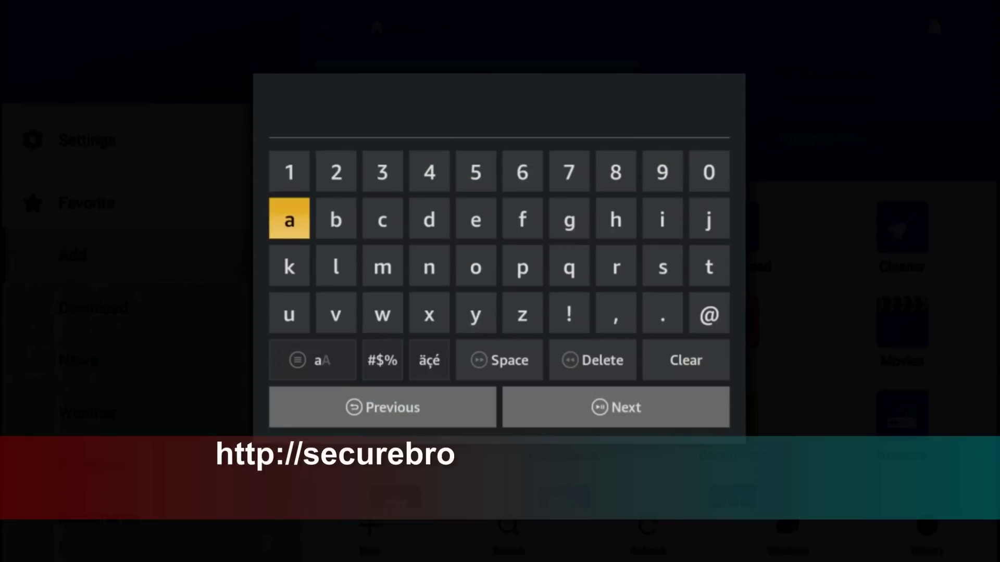
{"action": "key", "text": "Right"}
{"action": "key", "text": "Down"}
{"action": "key", "text": "Right"}
{"action": "key", "text": "Right"}
{"action": "key", "text": "Right"}
{"action": "key", "text": "Right"}
{"action": "key", "text": "Right"}
{"action": "key", "text": "Right"}
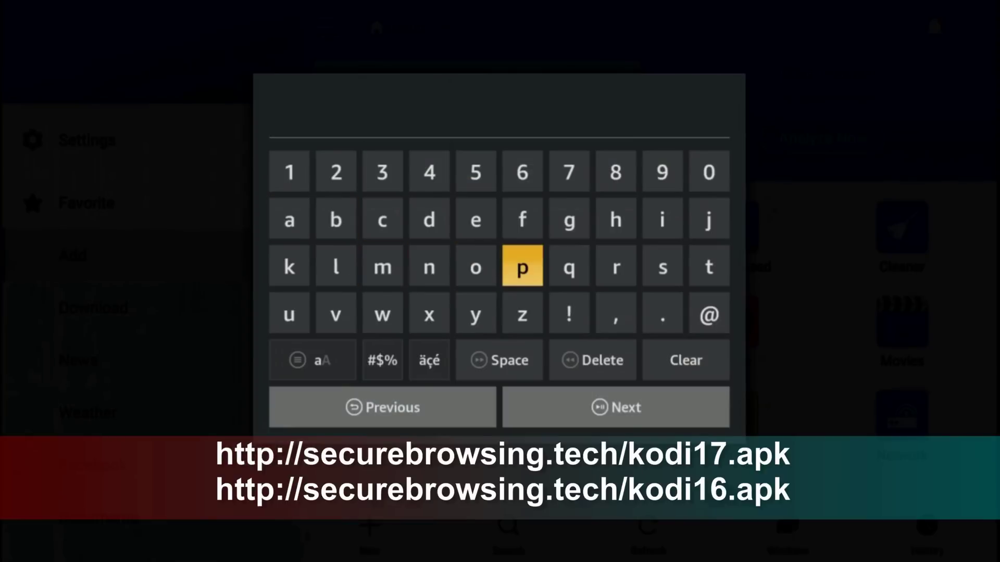
{"action": "key", "text": "Up"}
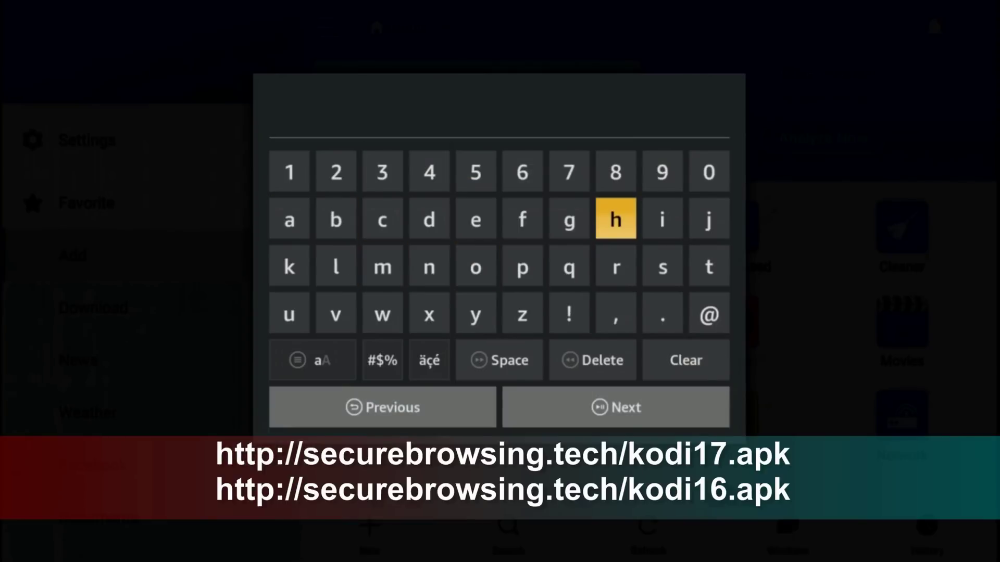
{"action": "key", "text": "Return"}
{"action": "key", "text": "Down"}
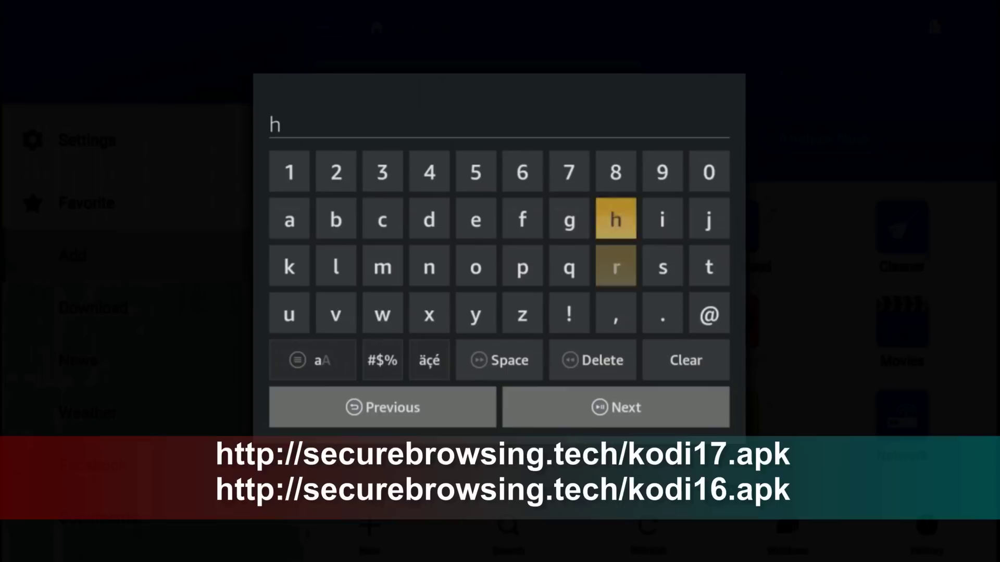
{"action": "key", "text": "Right"}
{"action": "key", "text": "Right"}
{"action": "key", "text": "Return"}
{"action": "key", "text": "Return"}
{"action": "key", "text": "Left"}
{"action": "key", "text": "Left"}
{"action": "key", "text": "Left"}
{"action": "key", "text": "Left"}
{"action": "key", "text": "Left"}
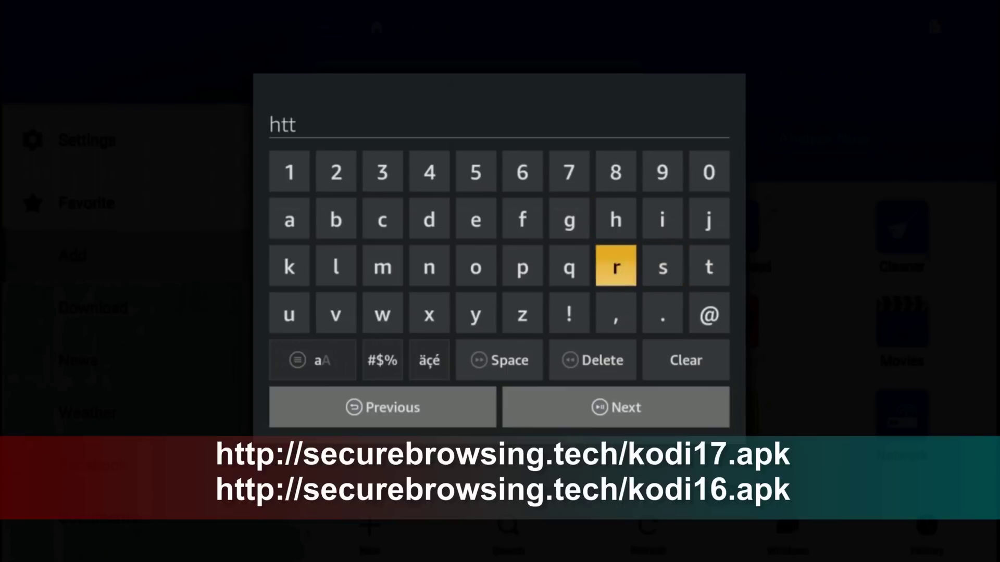
{"action": "key", "text": "Right"}
{"action": "key", "text": "Return"}
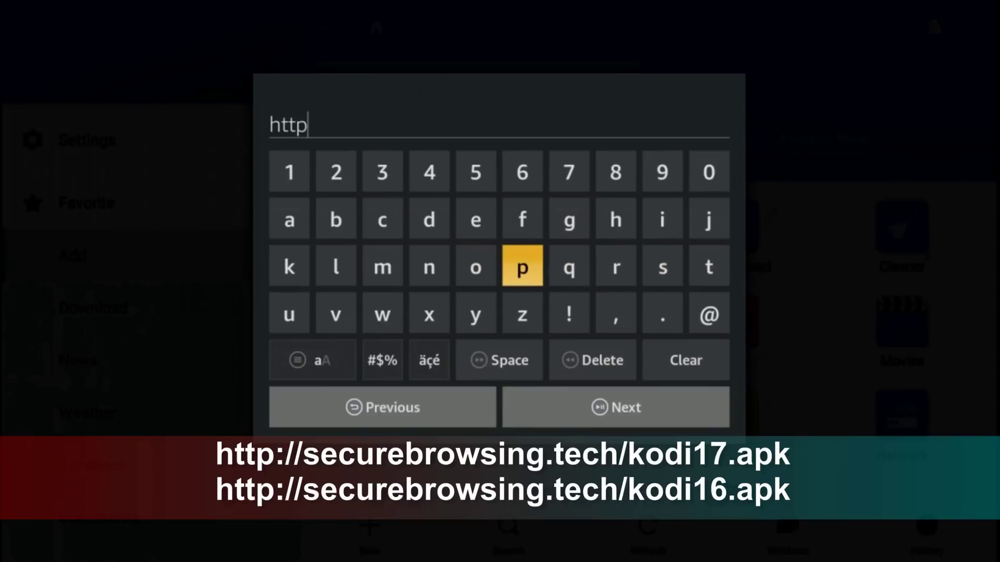
{"action": "key", "text": "Down"}
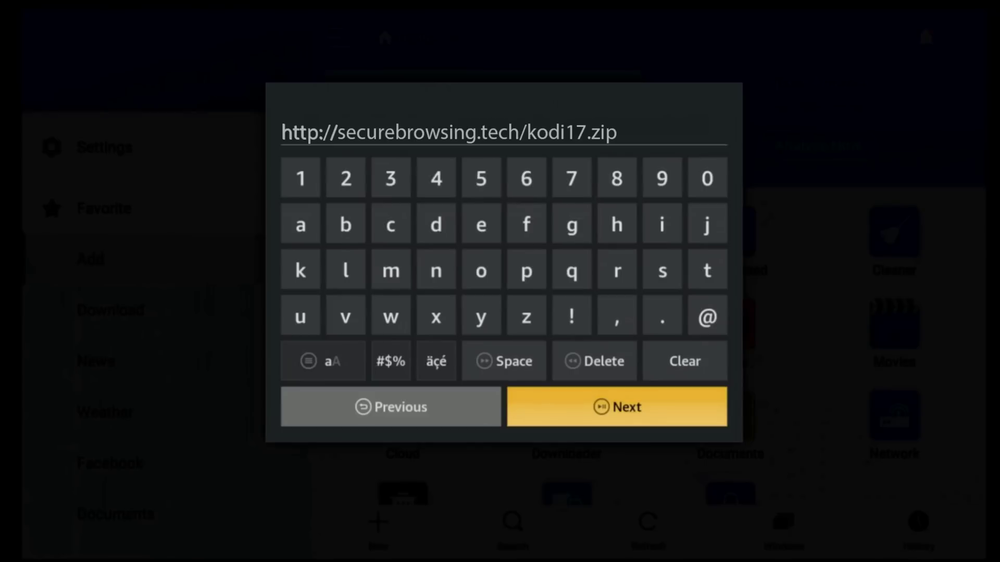
{"action": "key", "text": "Return"}
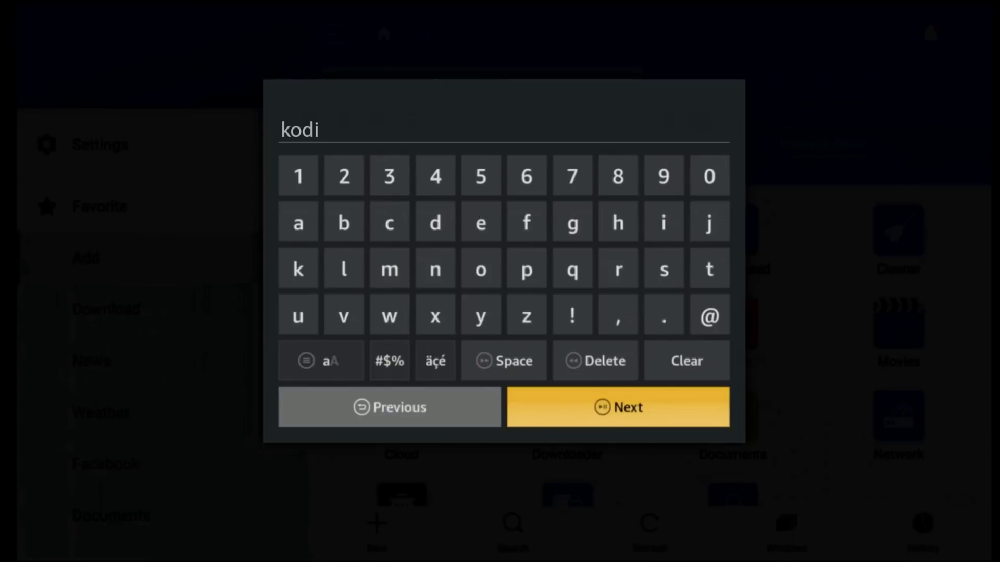
{"action": "key", "text": "Return"}
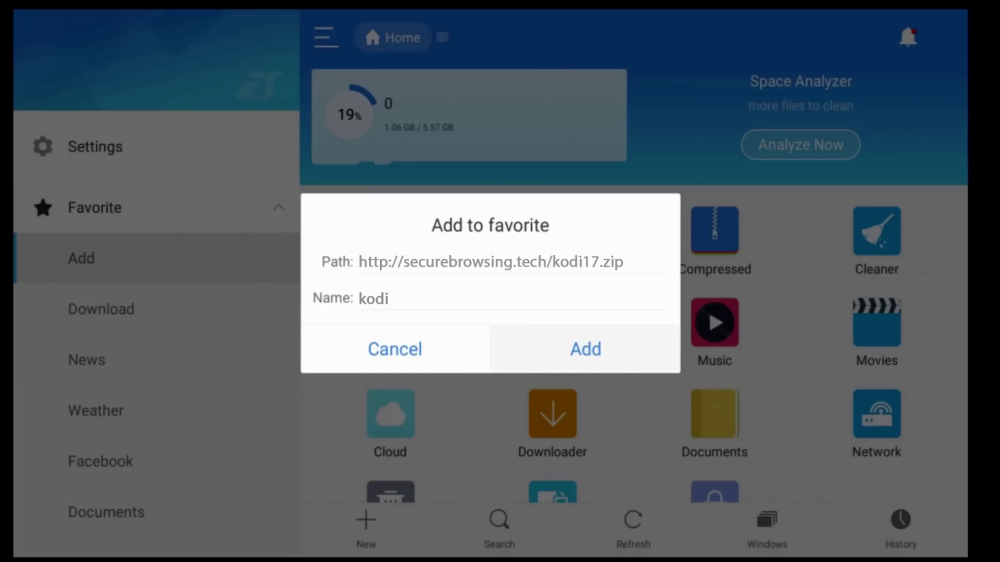
- Save the kodi favorite and open it to download kodi17.zip
{"action": "key", "text": "Return"}
{"action": "key", "text": "Down"}
{"action": "key", "text": "Down"}
{"action": "key", "text": "Down"}
{"action": "key", "text": "Down"}
{"action": "key", "text": "Down"}
{"action": "key", "text": "Down"}
{"action": "key", "text": "Down"}
{"action": "key", "text": "Down"}
{"action": "key", "text": "Down"}
{"action": "key", "text": "Down"}
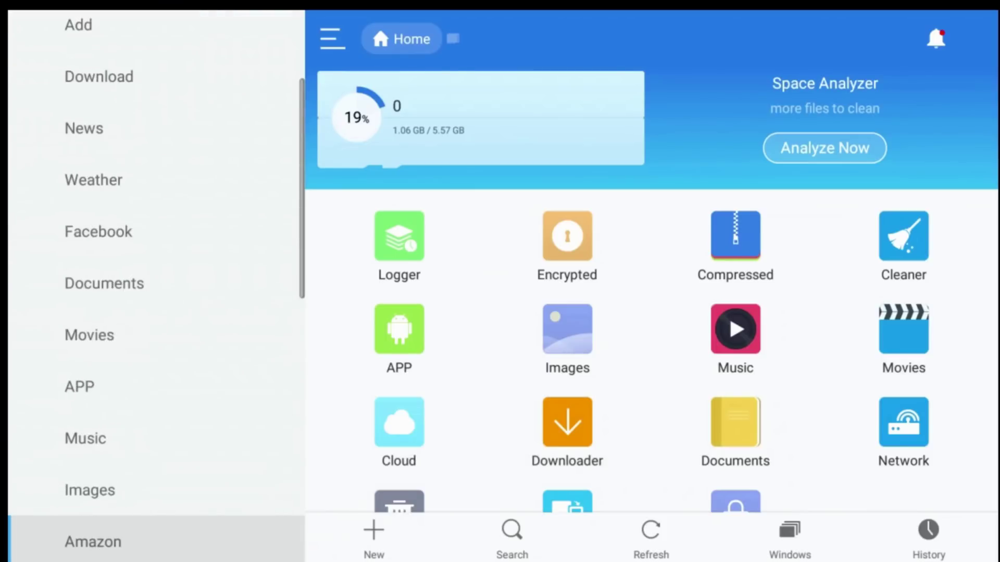
{"action": "key", "text": "Down"}
{"action": "key", "text": "Down"}
{"action": "key", "text": "Return"}
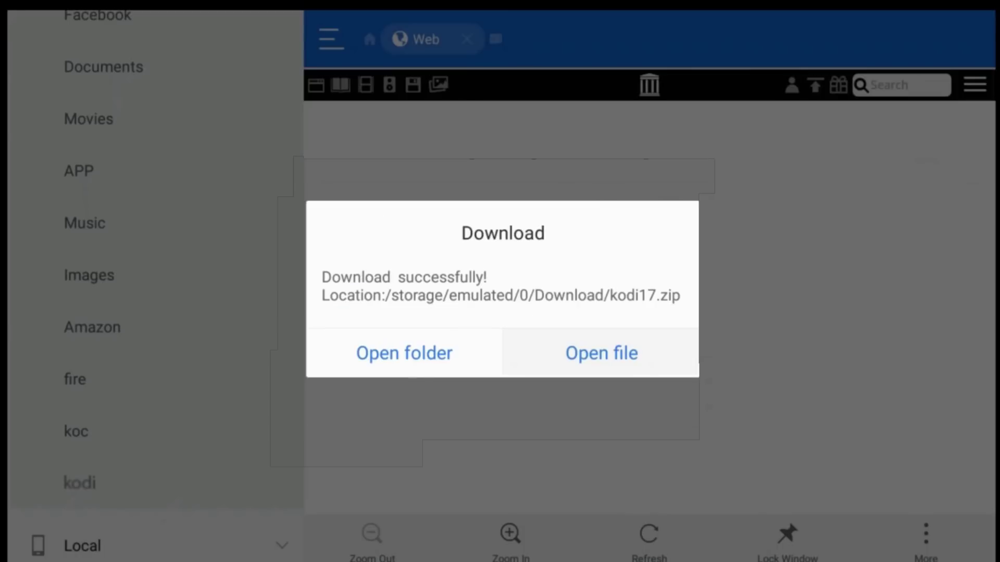
- Open the downloaded kodi17.zip and select the Kodi APK inside it
{"action": "key", "text": "Return"}
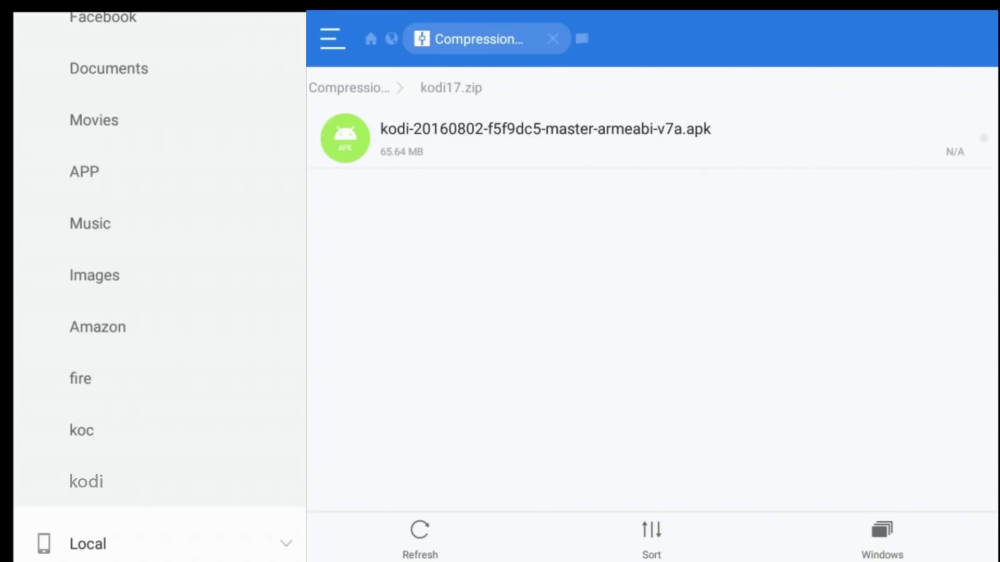
{"action": "left_click", "coordinate": [651, 137]}
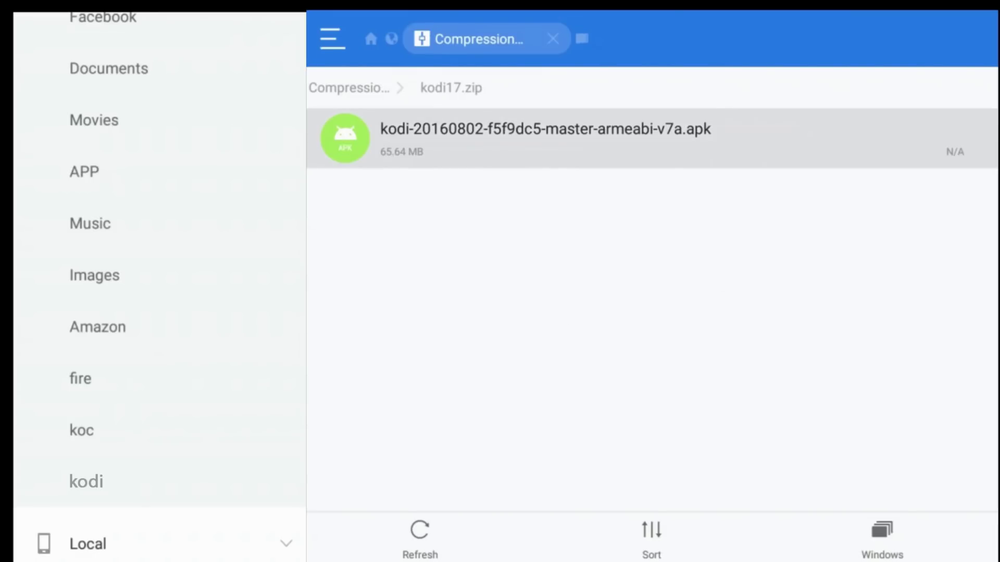
{"action": "key", "text": "Return"}
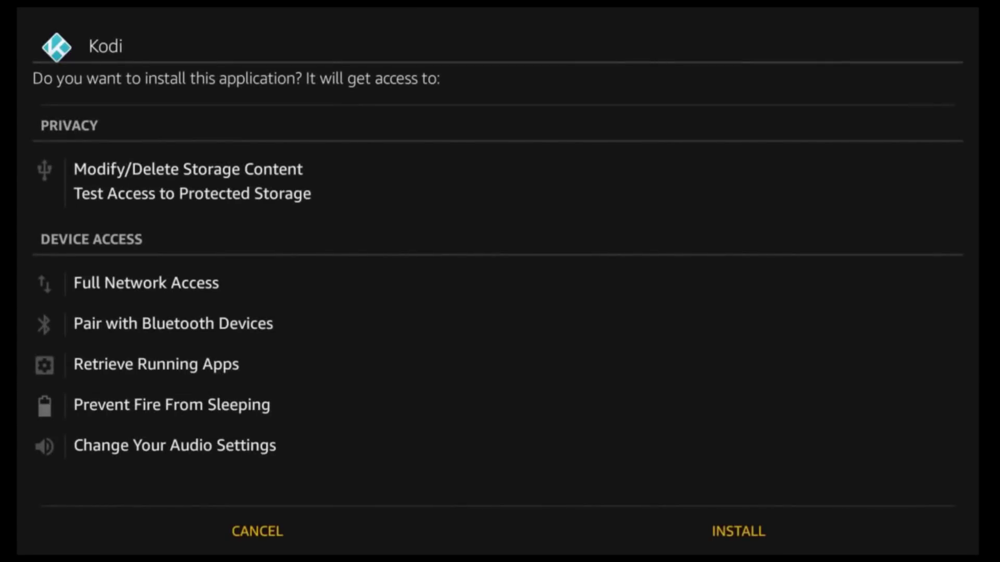
- Install Kodi from the APK and move to OPEN once it reports App installed
{"action": "key", "text": "Down"}
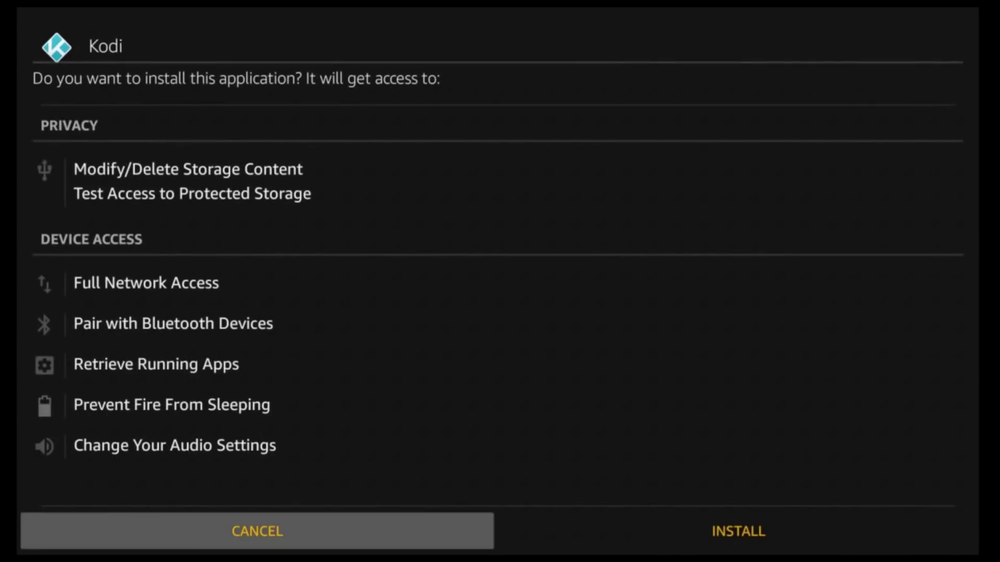
{"action": "key", "text": "Right"}
{"action": "key", "text": "Return"}
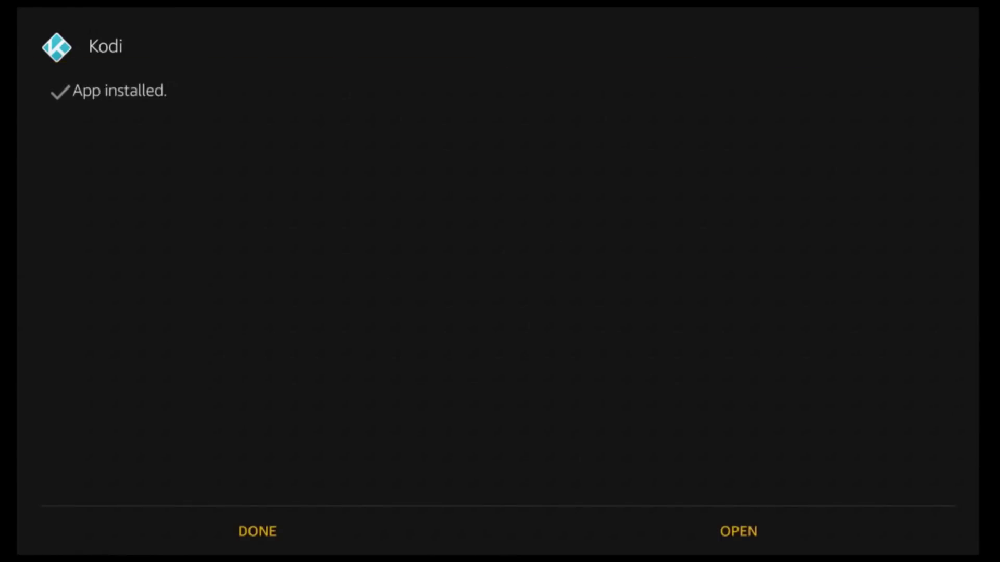
{"action": "key", "text": "Right"}
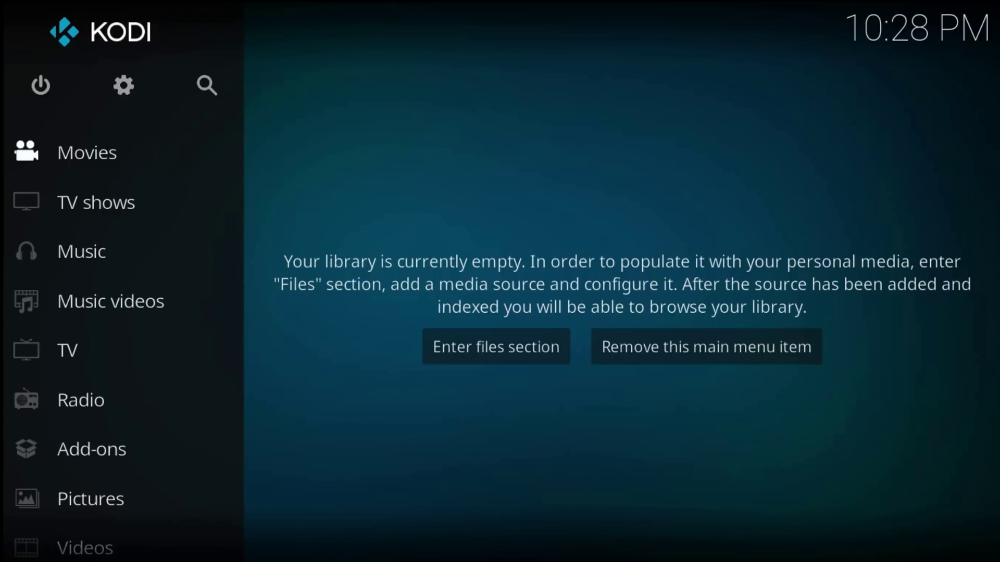
- Browse Kodi's home menu through TV shows, Add-ons and Weather, then back to the top
{"action": "key", "text": "Down"}
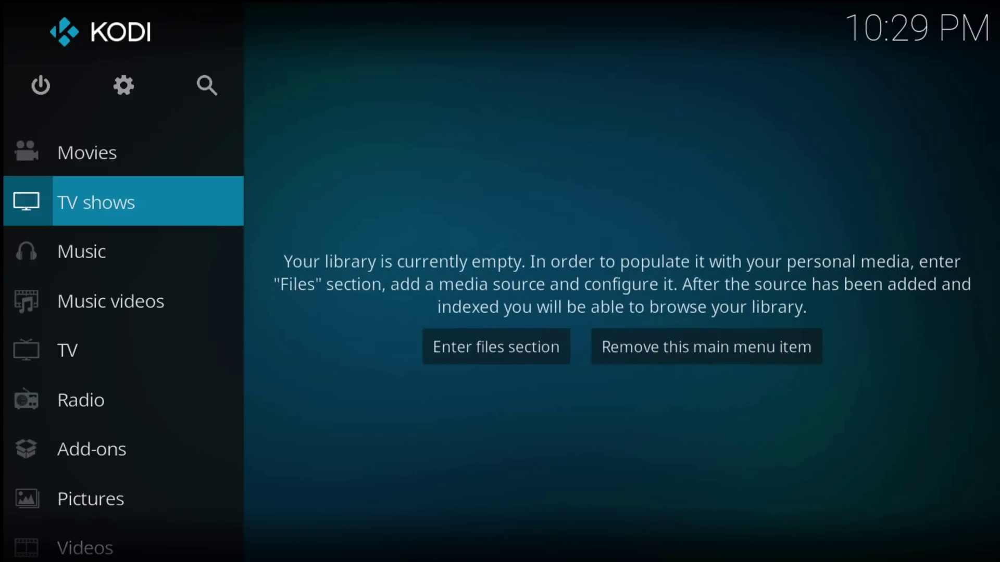
{"action": "key", "text": "Down"}
{"action": "key", "text": "Down"}
{"action": "key", "text": "Down"}
{"action": "key", "text": "Down"}
{"action": "key", "text": "Down"}
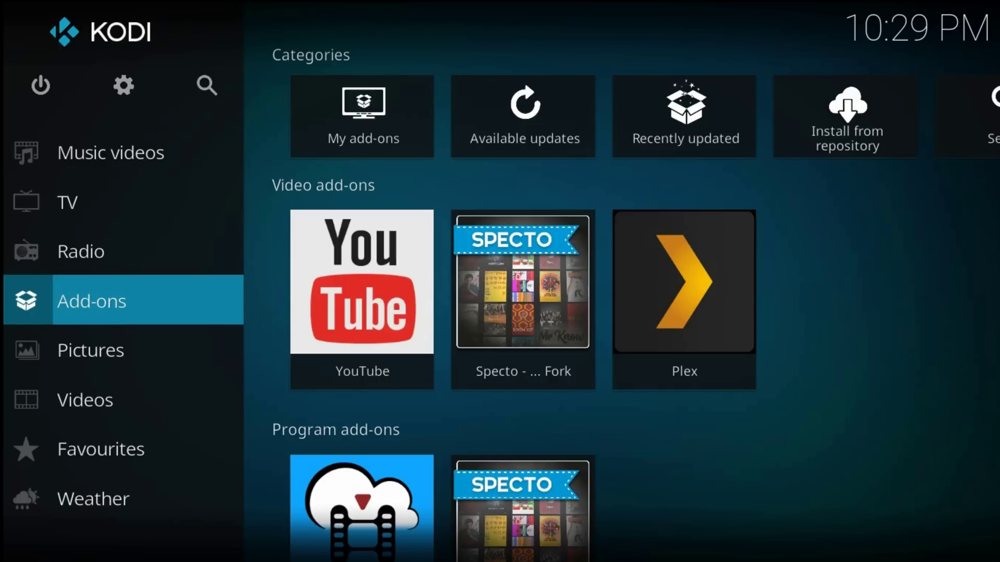
{"action": "key", "text": "Down"}
{"action": "key", "text": "Down"}
{"action": "key", "text": "Down"}
{"action": "key", "text": "Down"}
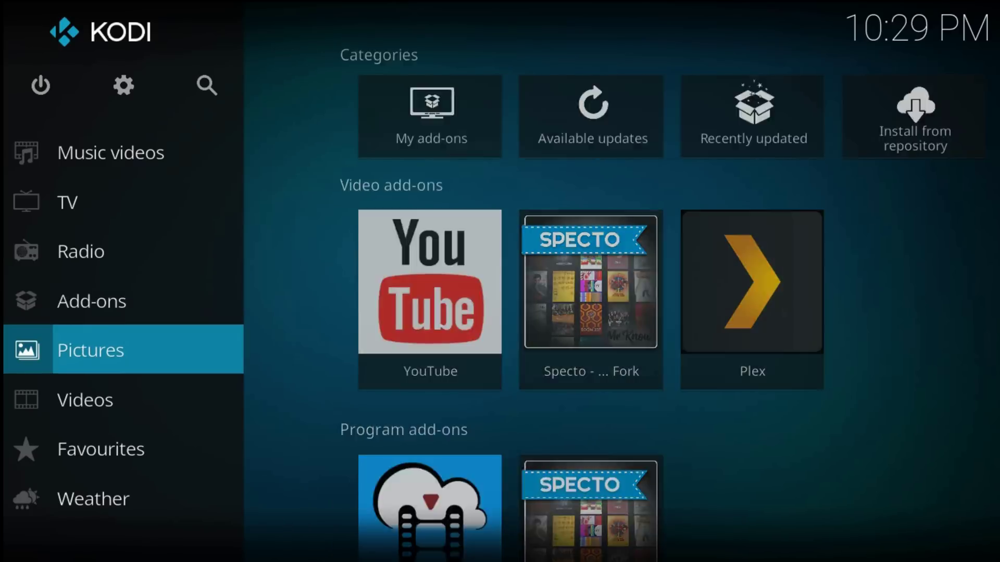
{"action": "key", "text": "Up"}
{"action": "key", "text": "Up"}
{"action": "key", "text": "Up"}
{"action": "key", "text": "Up"}
{"action": "key", "text": "Up"}
{"action": "key", "text": "Up"}
{"action": "key", "text": "Up"}
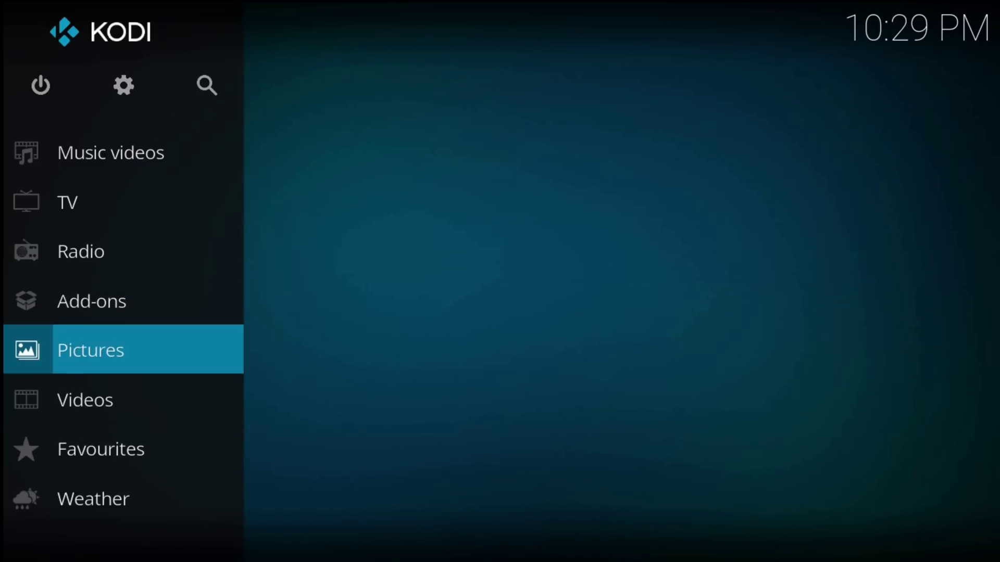
{"action": "key", "text": "Down"}
{"action": "key", "text": "Down"}
{"action": "key", "text": "Down"}
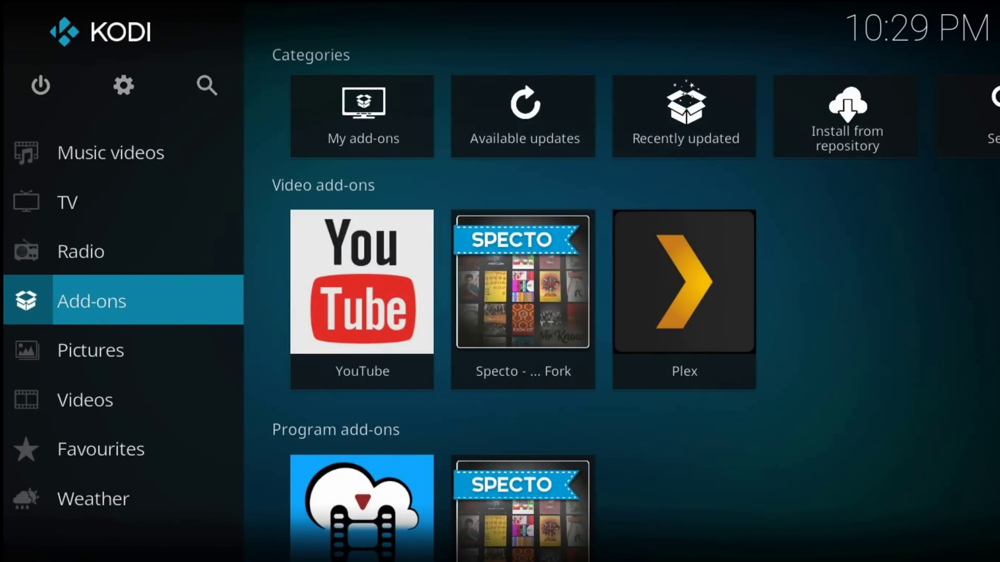
{"action": "key", "text": "Up"}
{"action": "key", "text": "Up"}
{"action": "key", "text": "Up"}
{"action": "key", "text": "Up"}
{"action": "key", "text": "Up"}
{"action": "key", "text": "Up"}
{"action": "key", "text": "Up"}
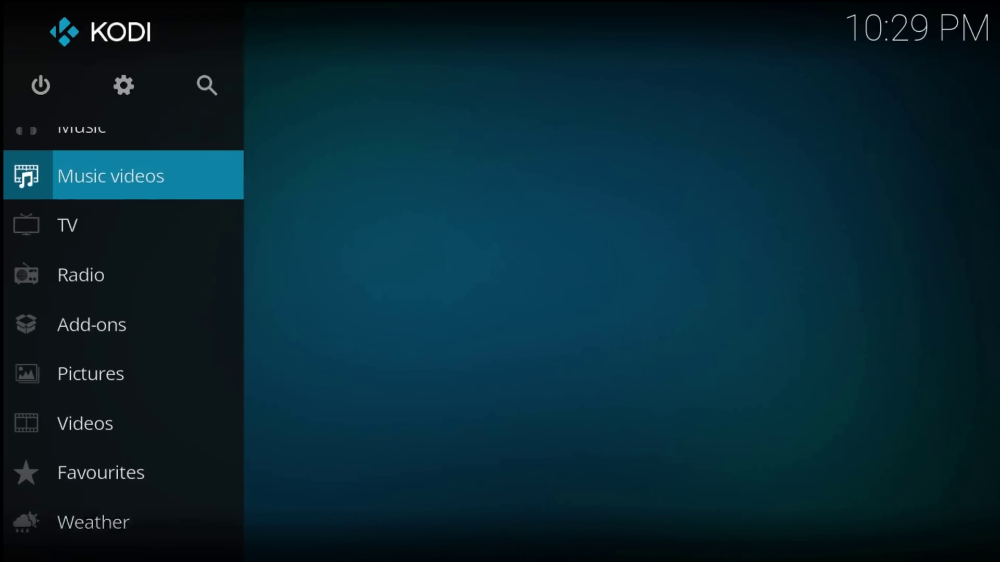
{"action": "key", "text": "Up"}
{"action": "key", "text": "Up"}
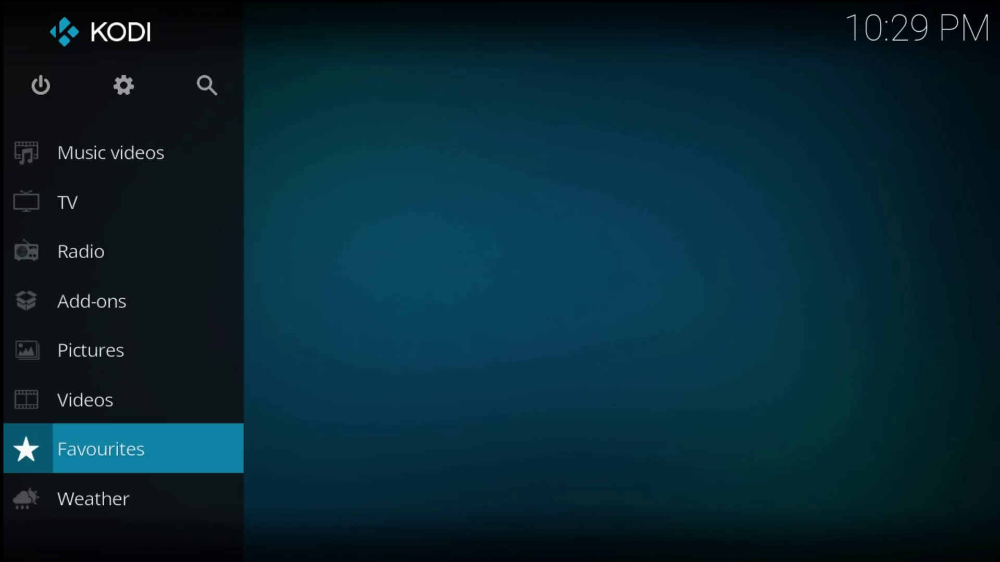